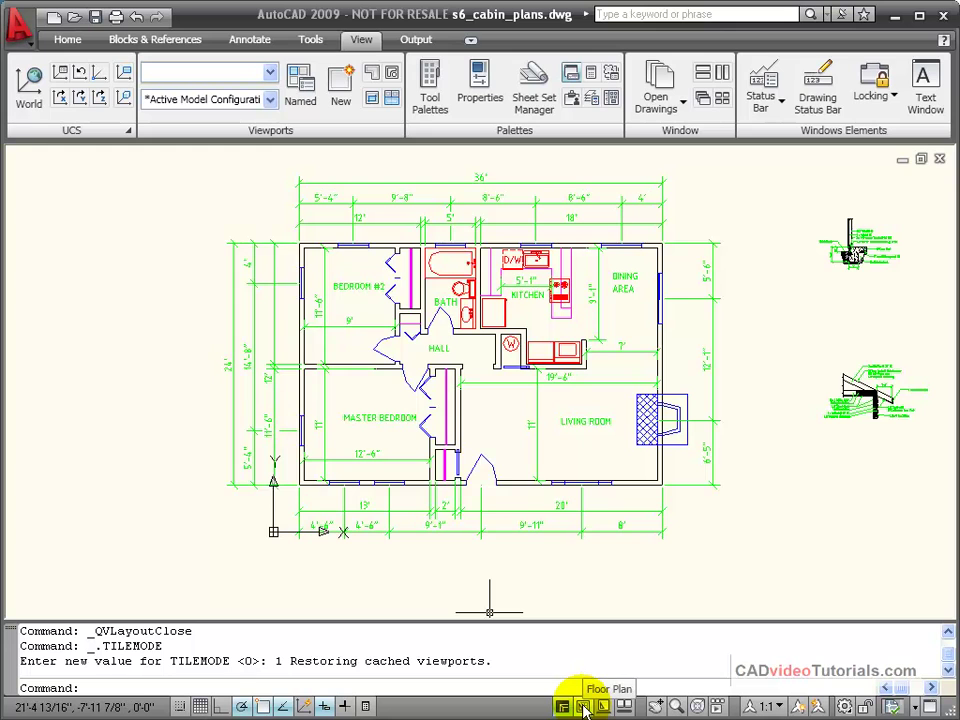
- Switch between the Floor Plan layout and model space twice with the status-bar buttons, ending in model space
left_click(584, 707)
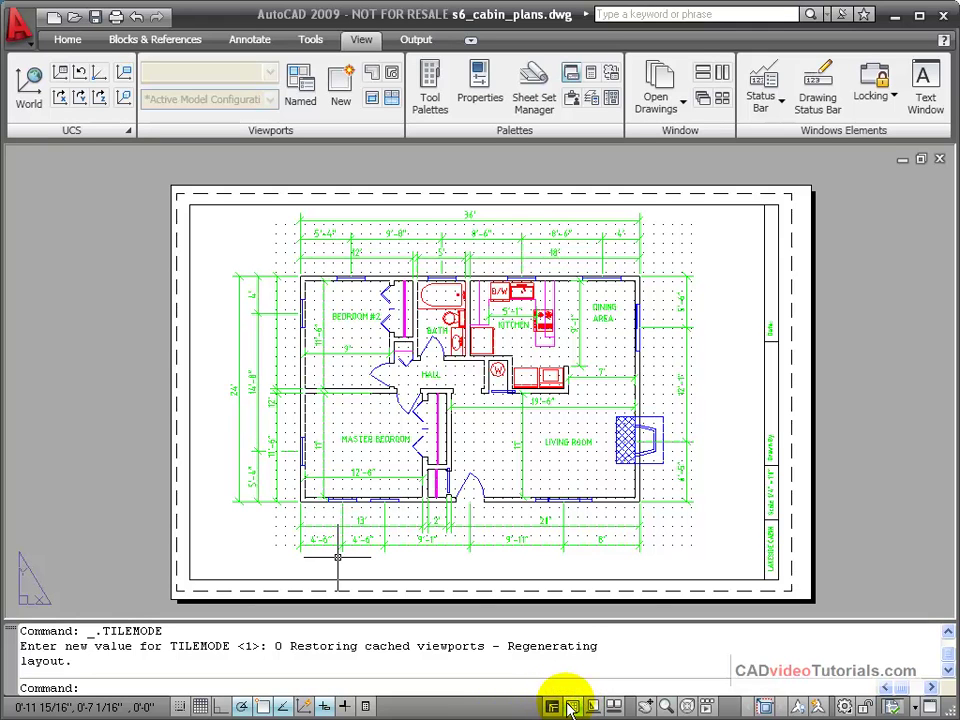
left_click(551, 707)
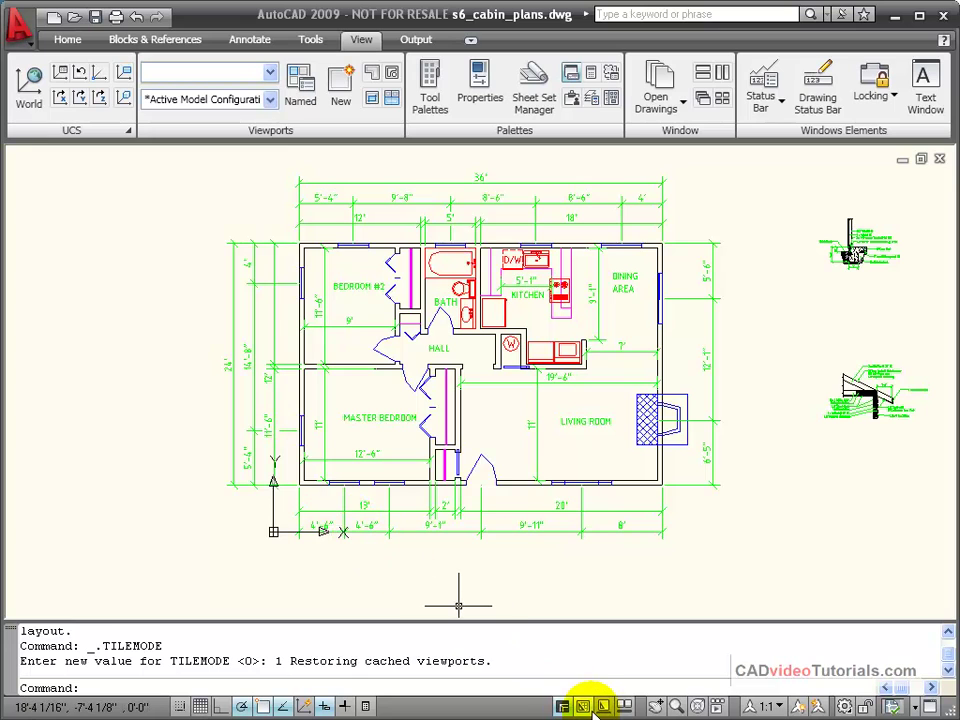
left_click(585, 707)
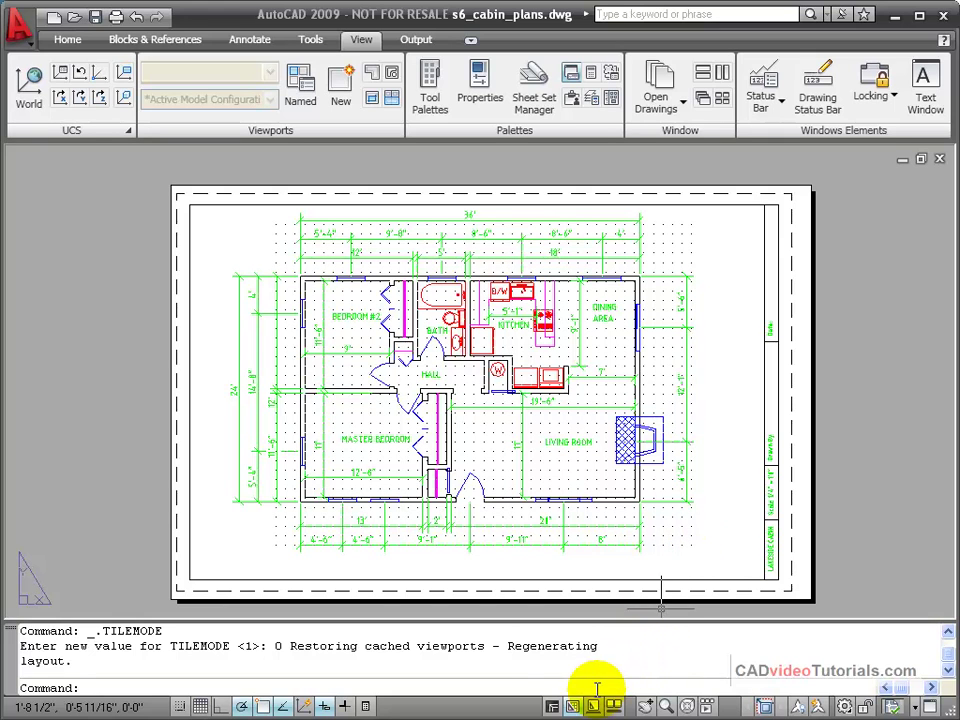
left_click(566, 707)
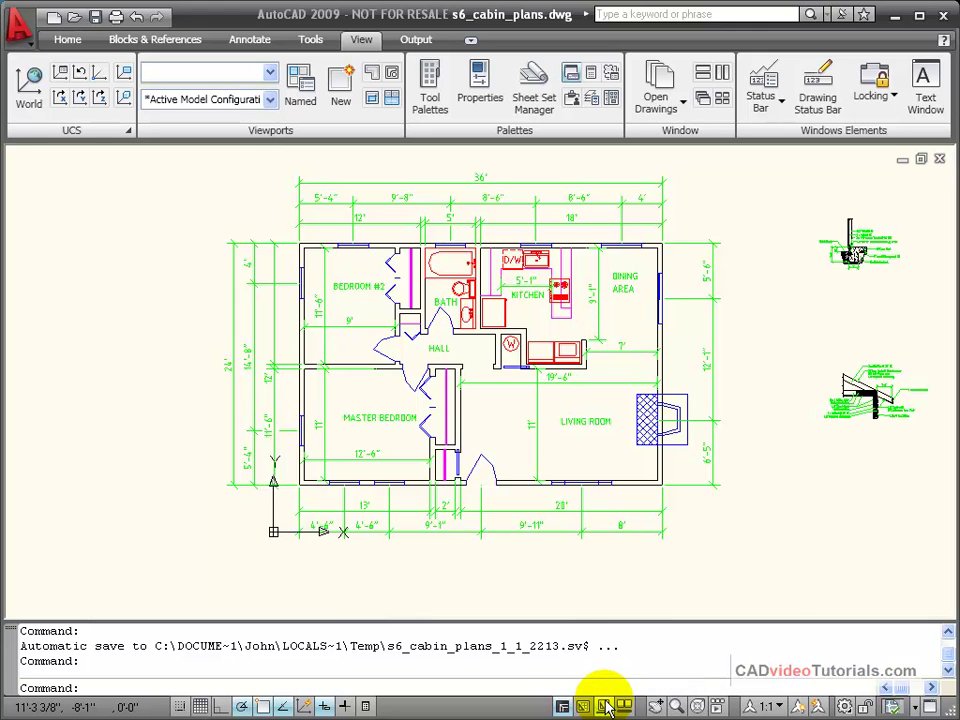
- Use Quick View Layouts to visit Front Elevation, return to Floor Plan, then reopen the previews
left_click(606, 705)
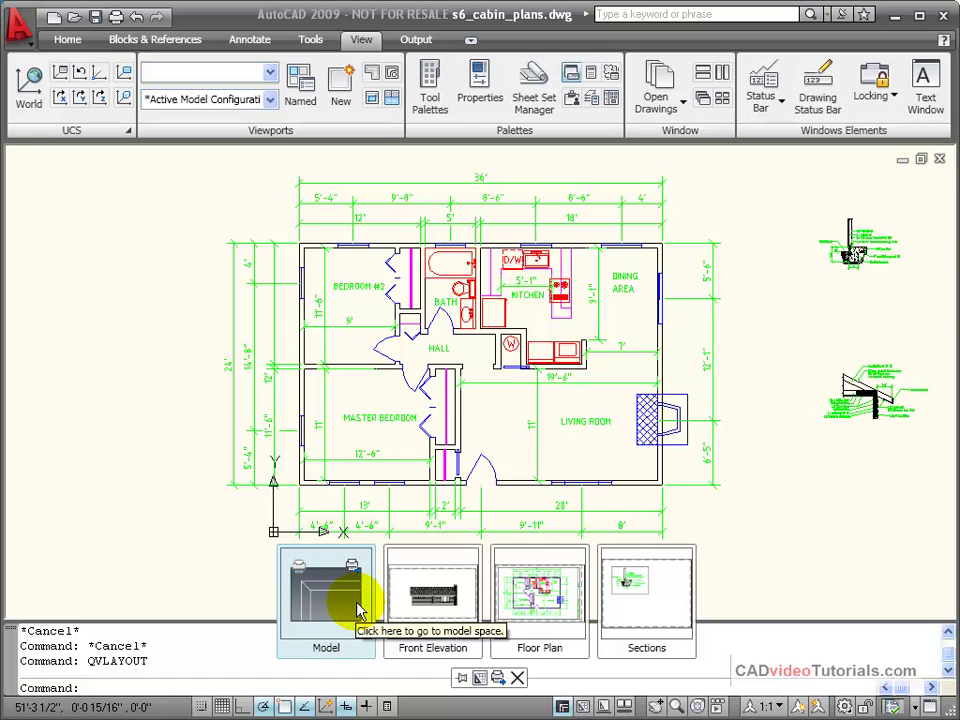
left_click(444, 613)
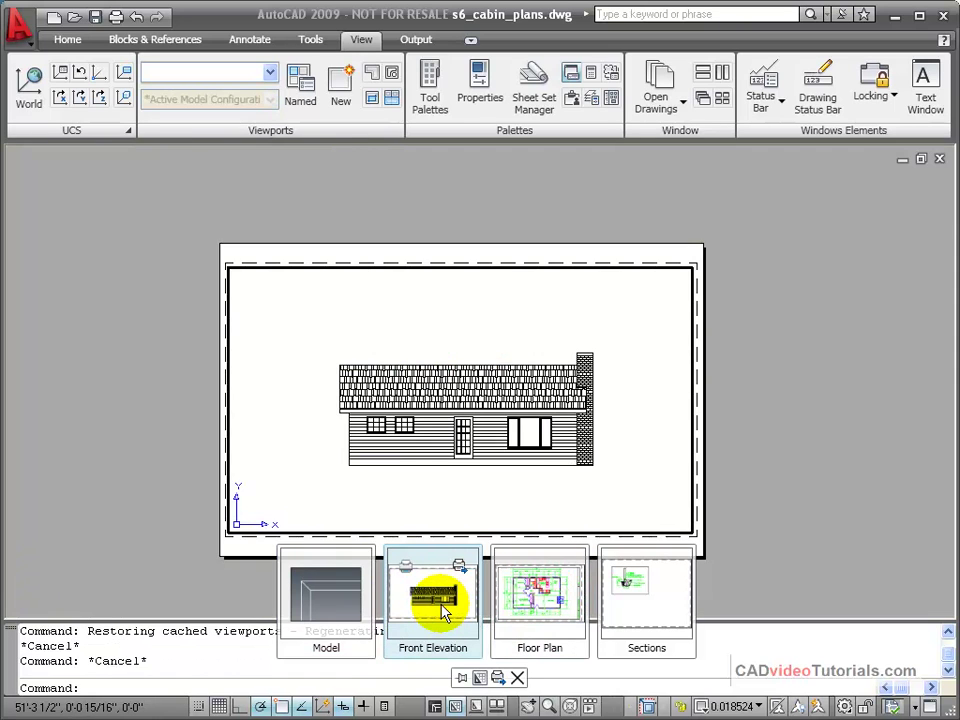
left_click(527, 605)
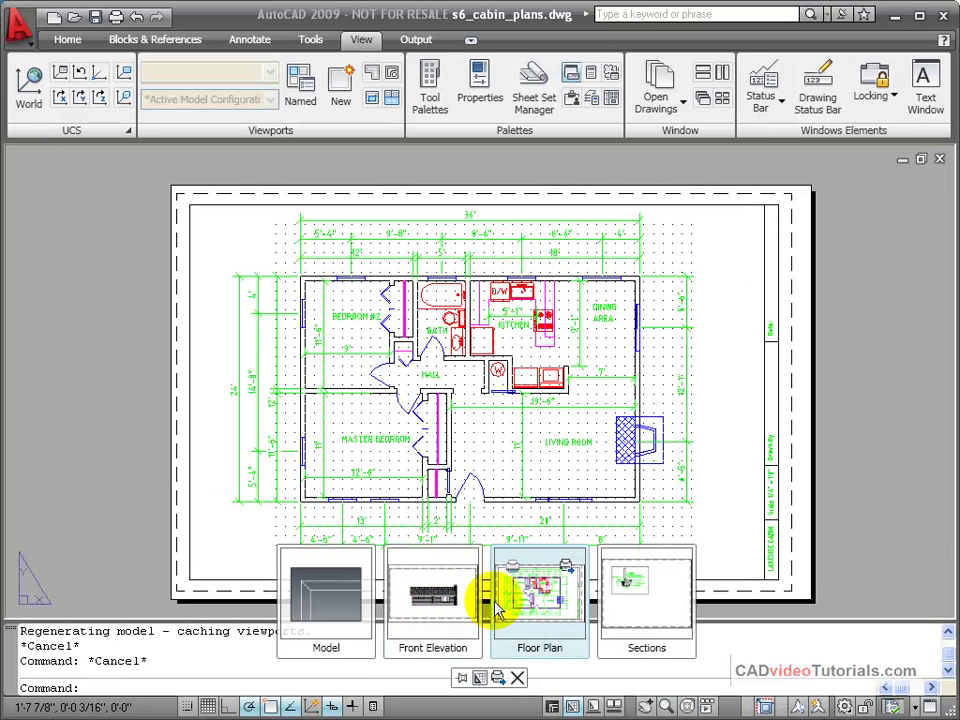
left_click(836, 532)
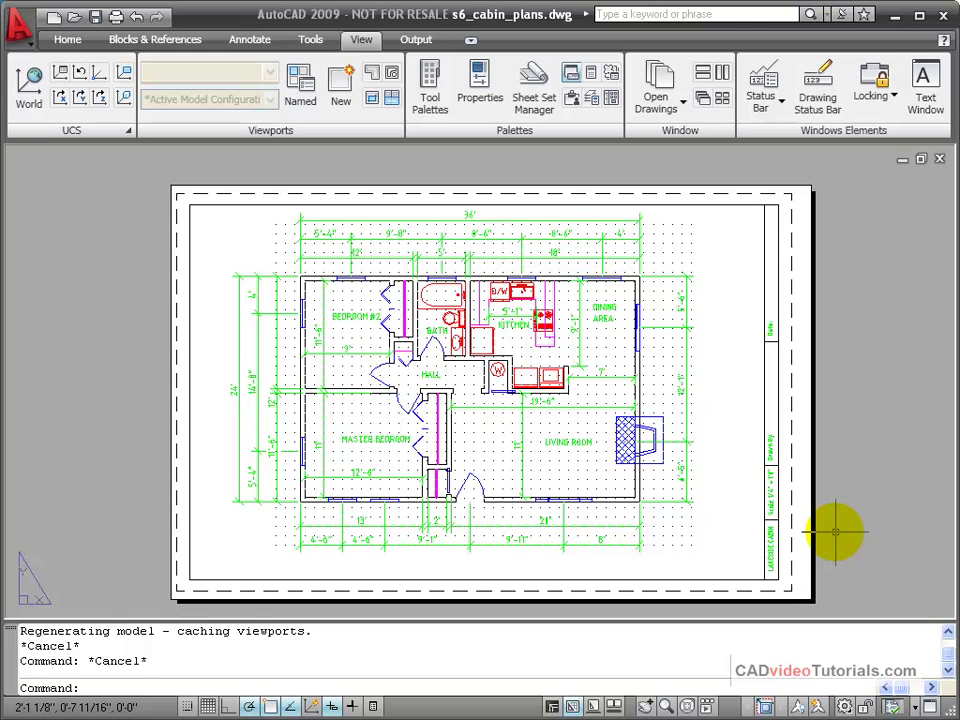
left_click(590, 707)
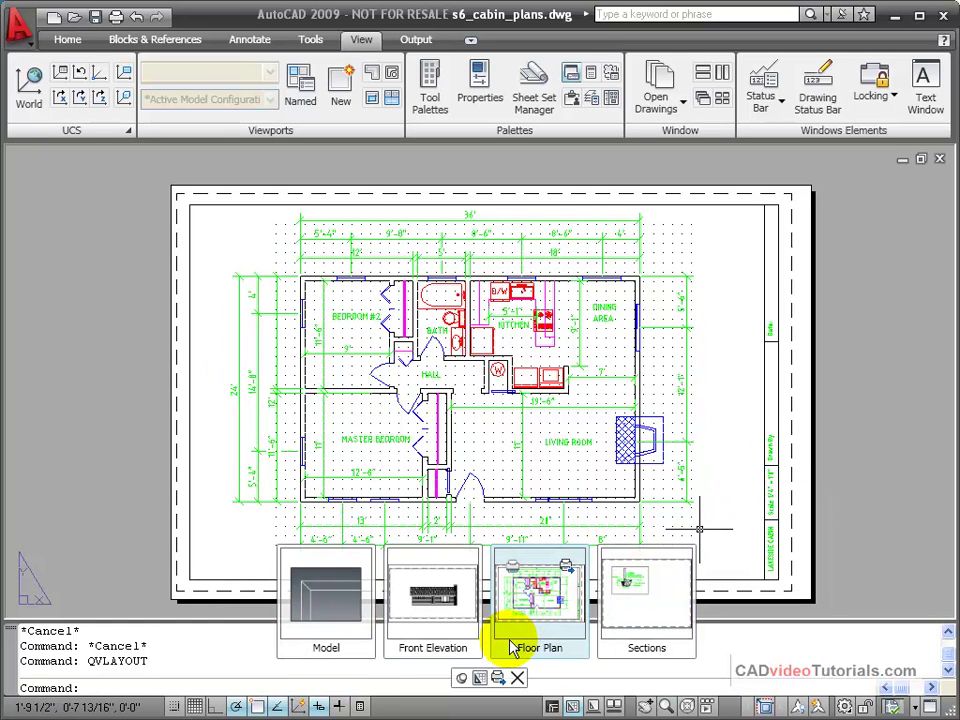
- Cancel with Esc and shrink the Model, Front Elevation, Floor Plan and Sections thumbnails with the mouse wheel
key("Escape")
key("Escape")
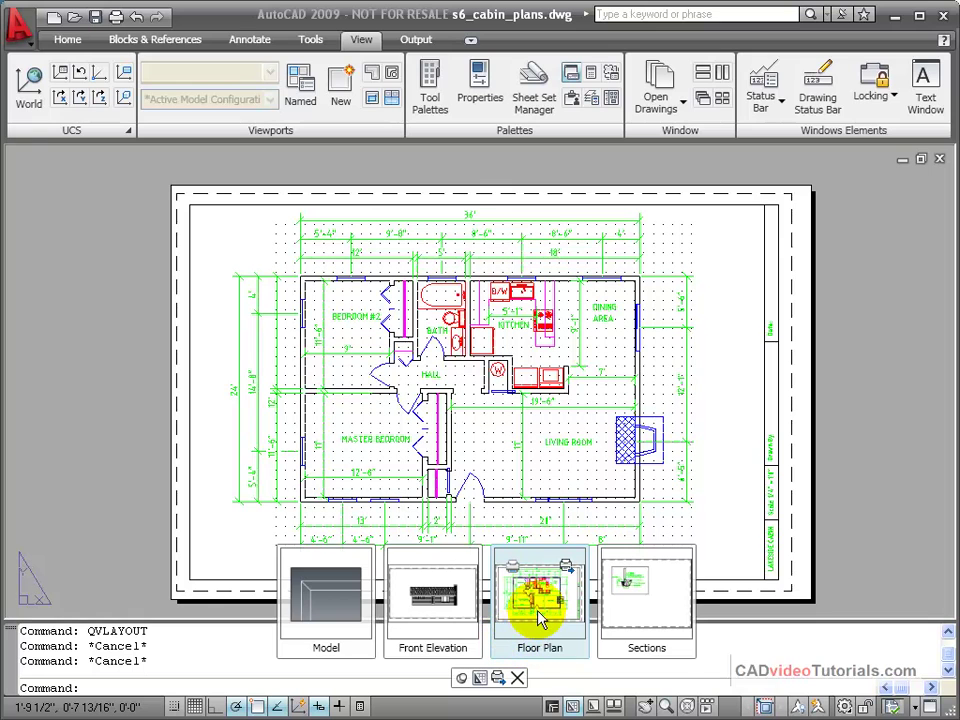
scroll(540, 620, "down", 2, "ctrl")
scroll(540, 620, "down", 2, "ctrl")
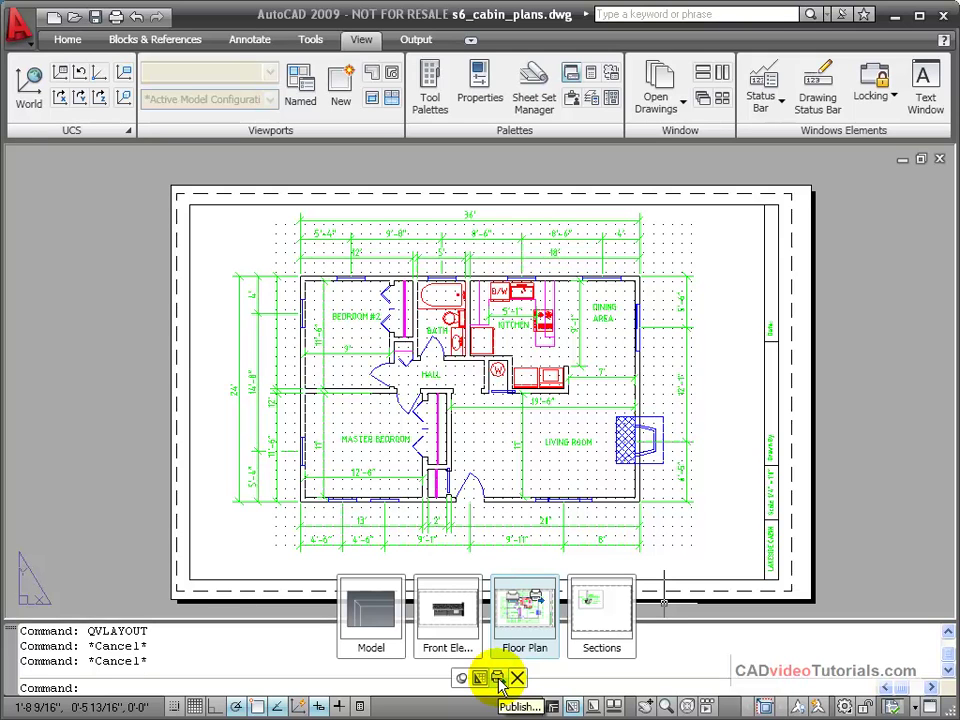
mouse_move(605, 612)
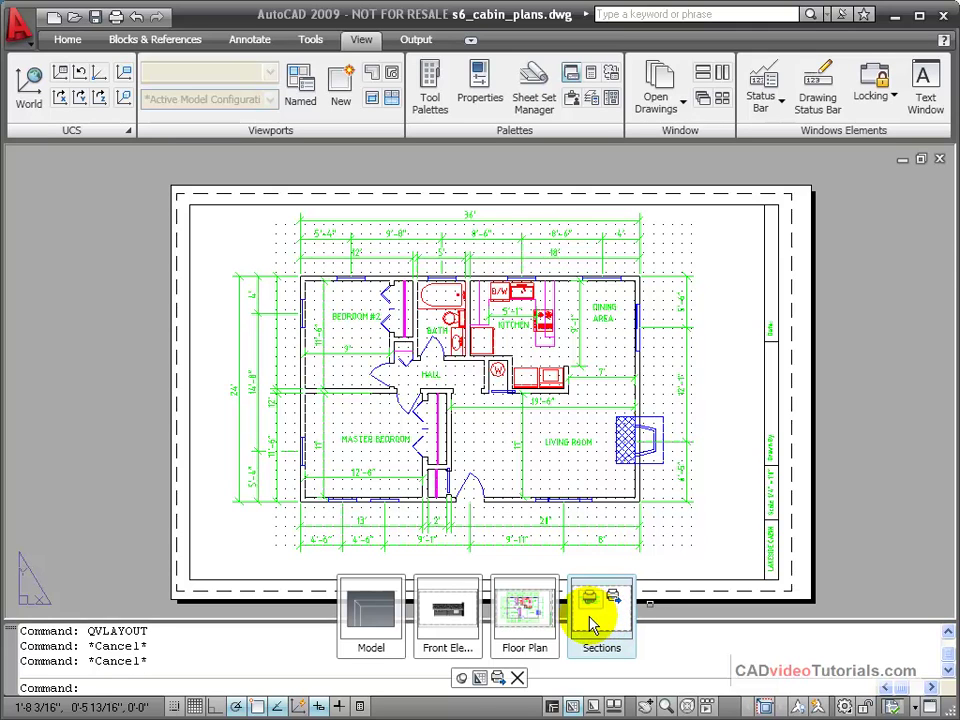
- Make the Floor Plan thumbnail current and bring up its right-click layout menu
mouse_move(521, 628)
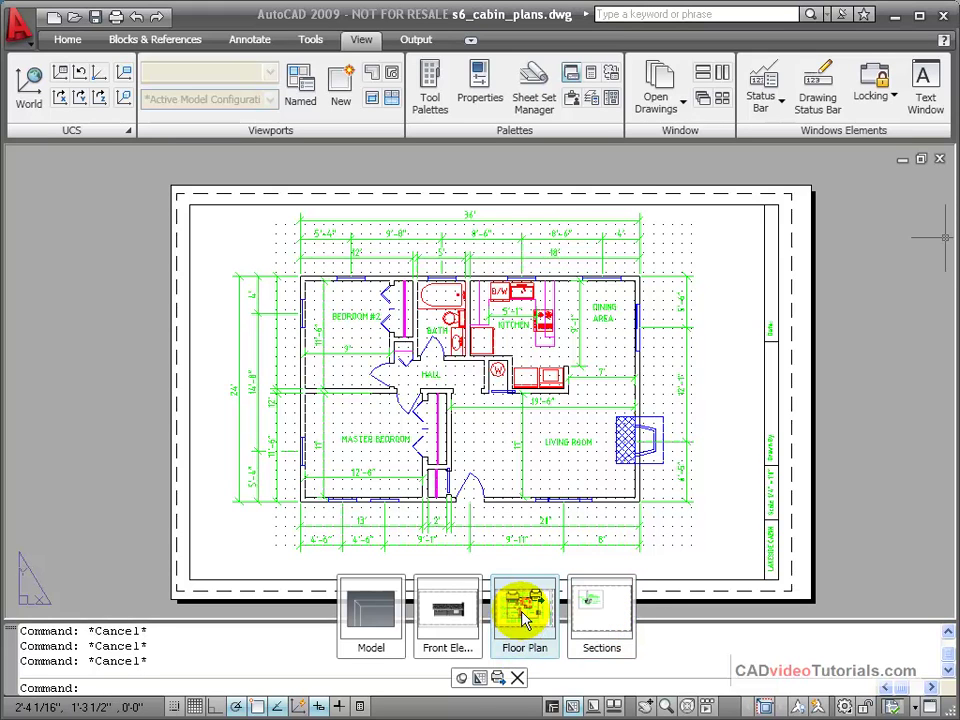
left_click(521, 626)
right_click(521, 626)
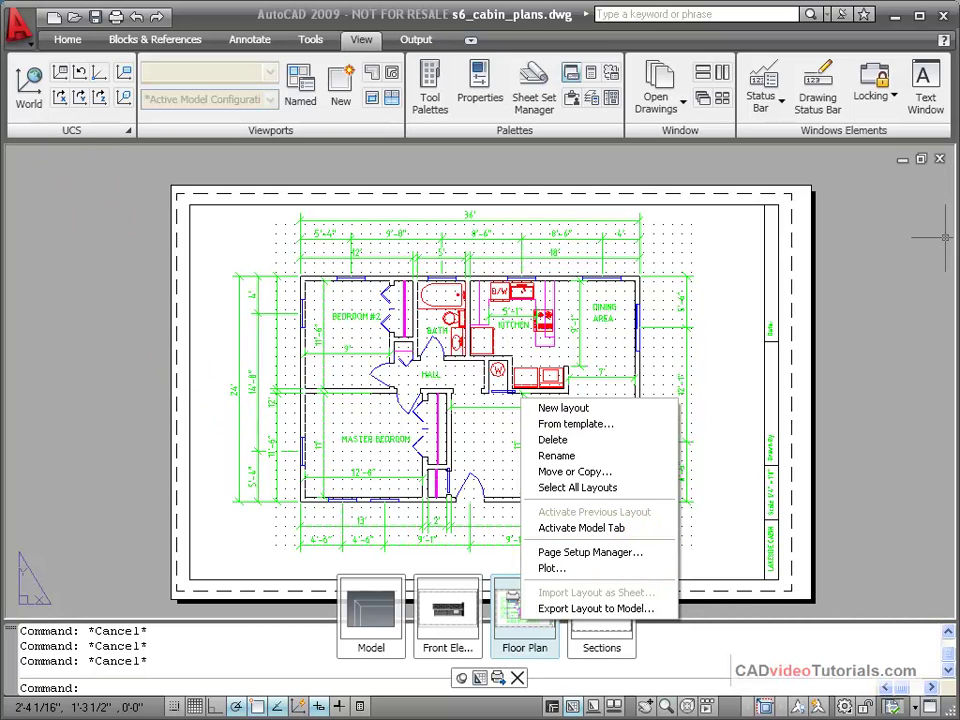
- Review New Layout, From Template and Wizard under the application menu's Insert > Layout, then close it
left_click(22, 32)
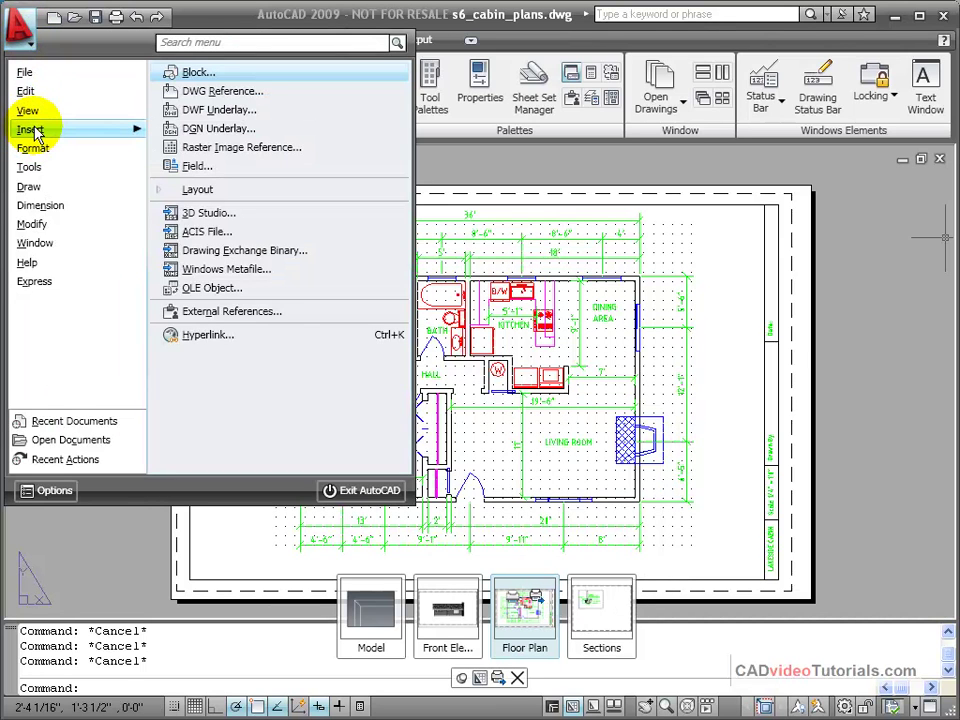
left_click(251, 193)
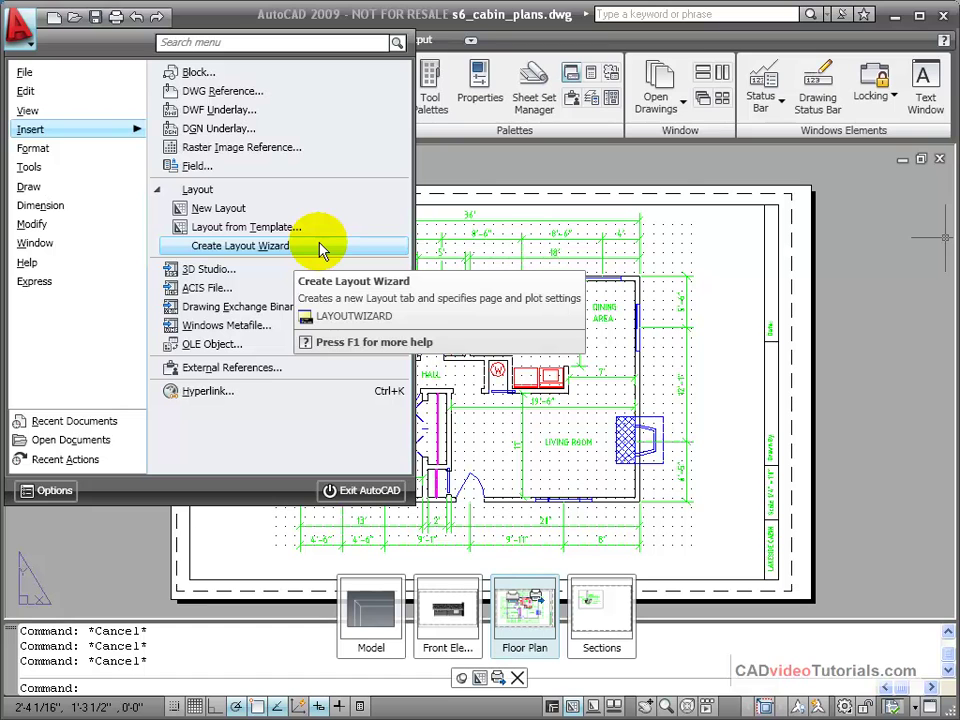
left_click(856, 305)
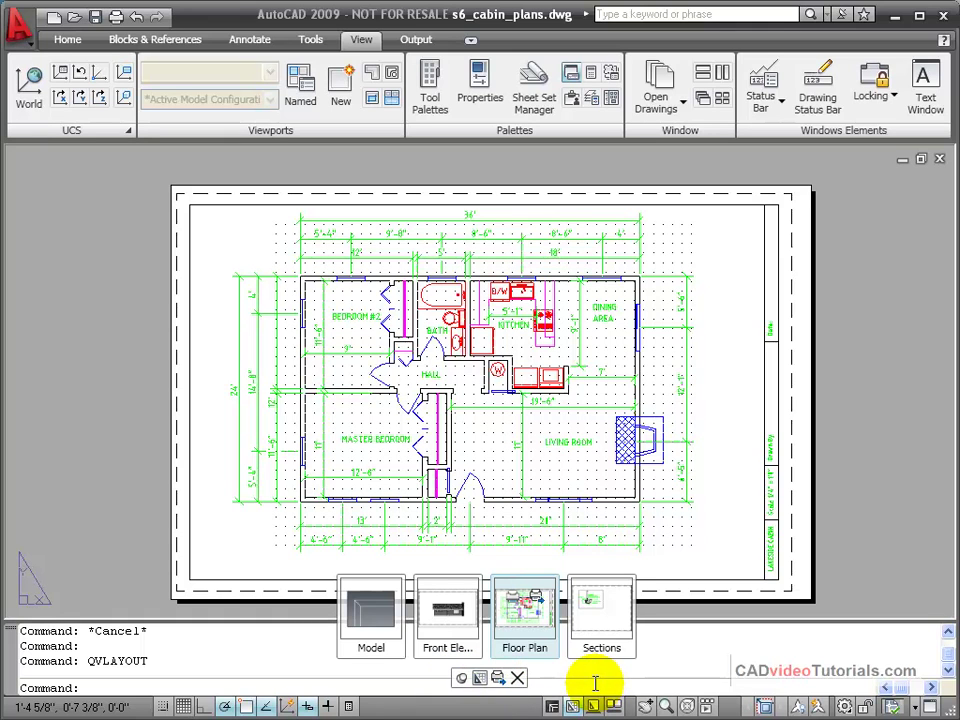
- Close the layout previews, display the Model and layout tabs, and switch to the Model tab
left_click(518, 680)
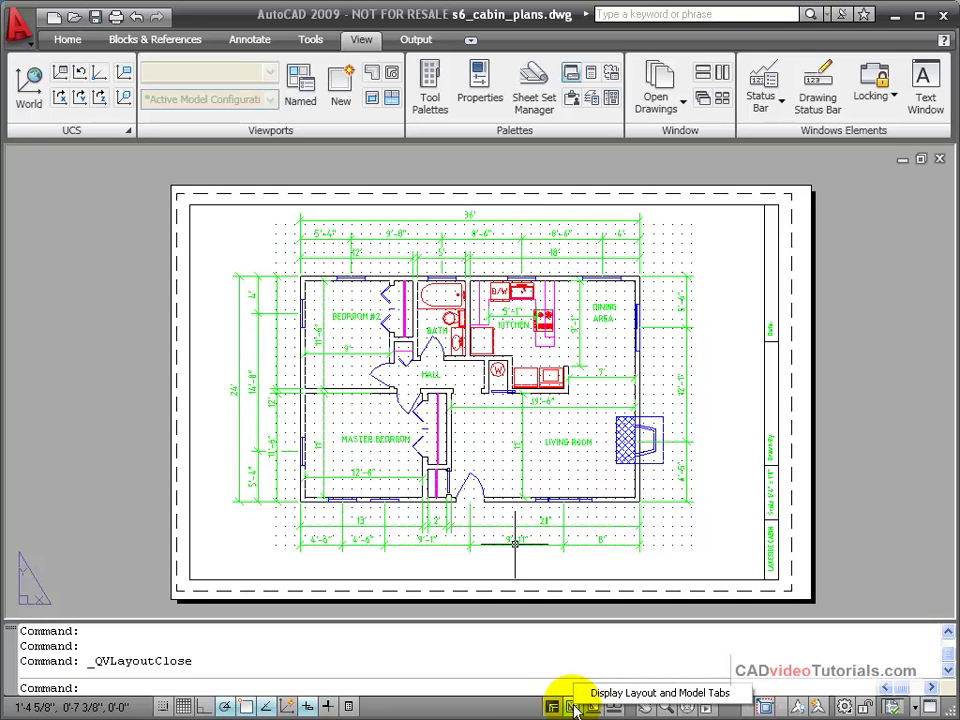
right_click(575, 707)
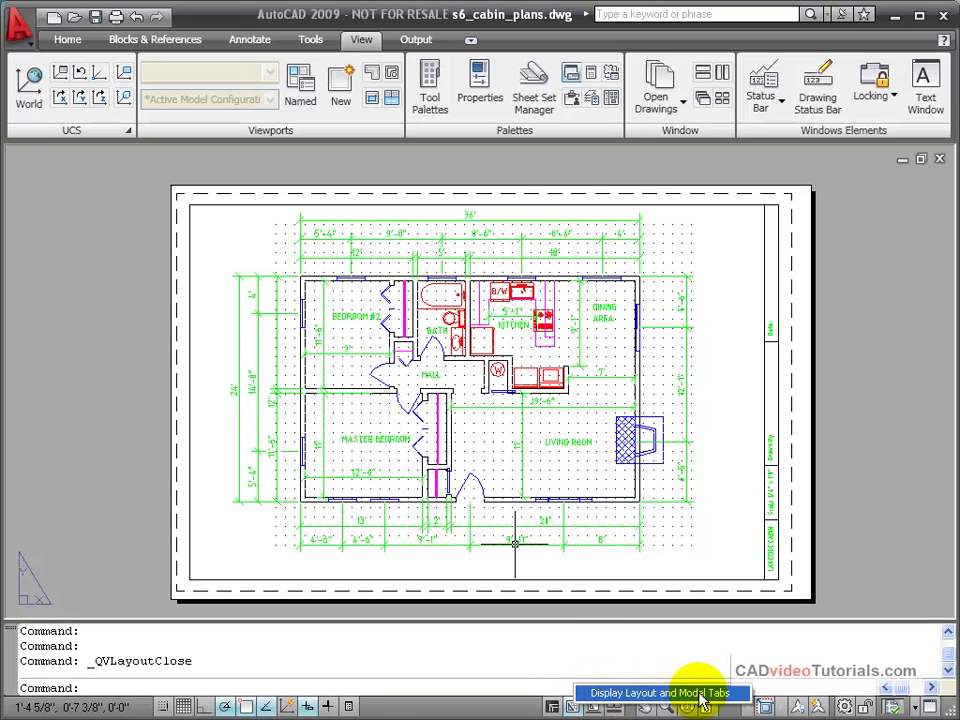
left_click(692, 696)
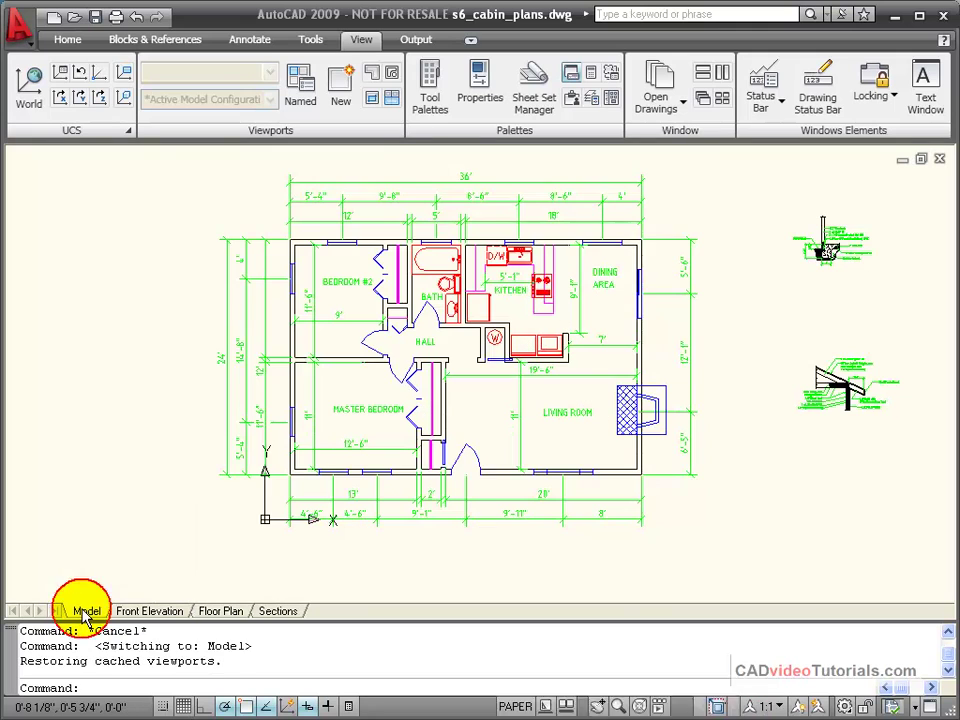
left_click(84, 610)
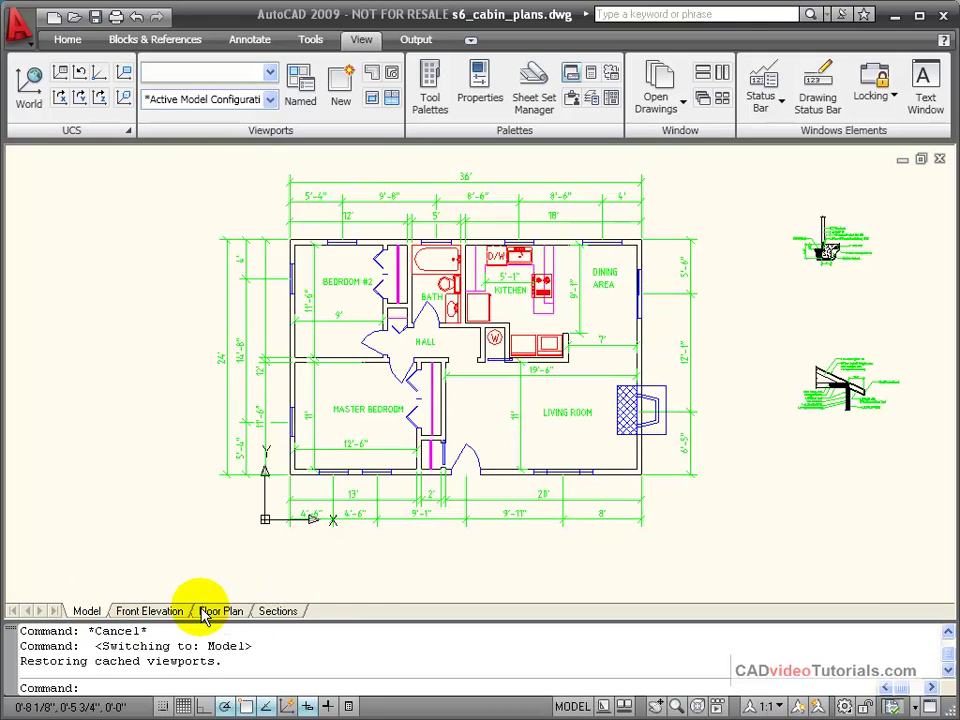
- Hide the Model and layout tabs using the Floor Plan tab's right-click menu
mouse_move(165, 615)
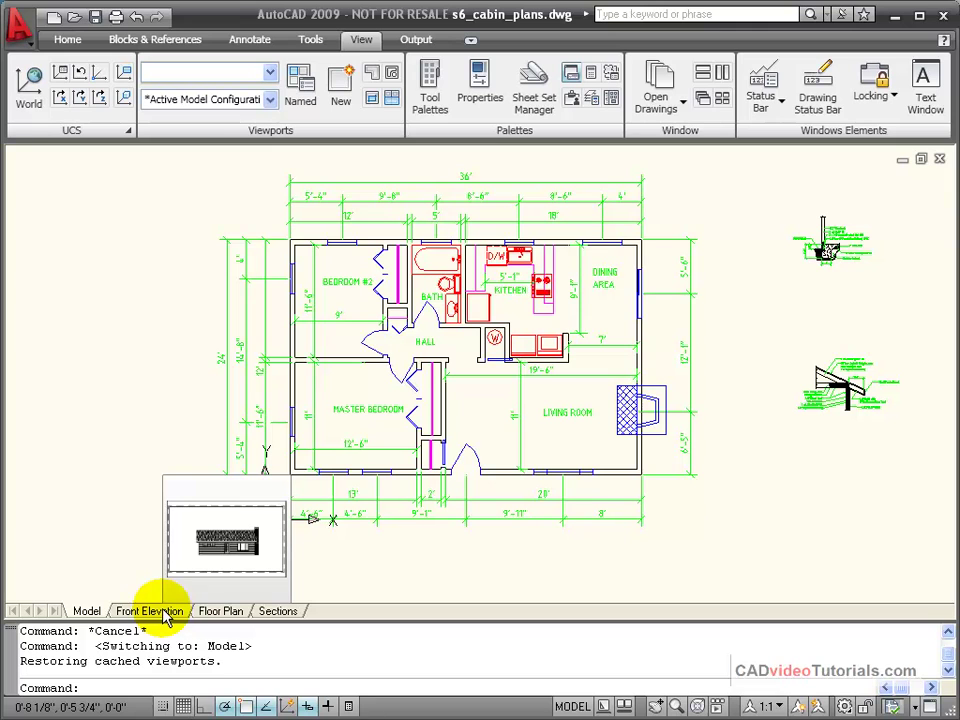
mouse_move(210, 617)
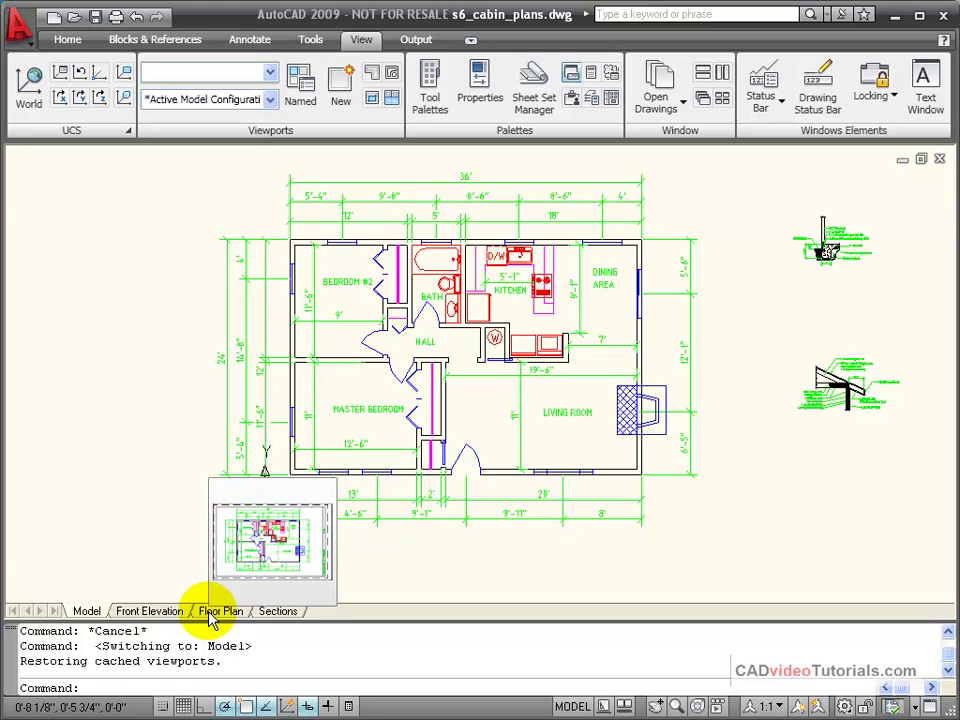
right_click(222, 616)
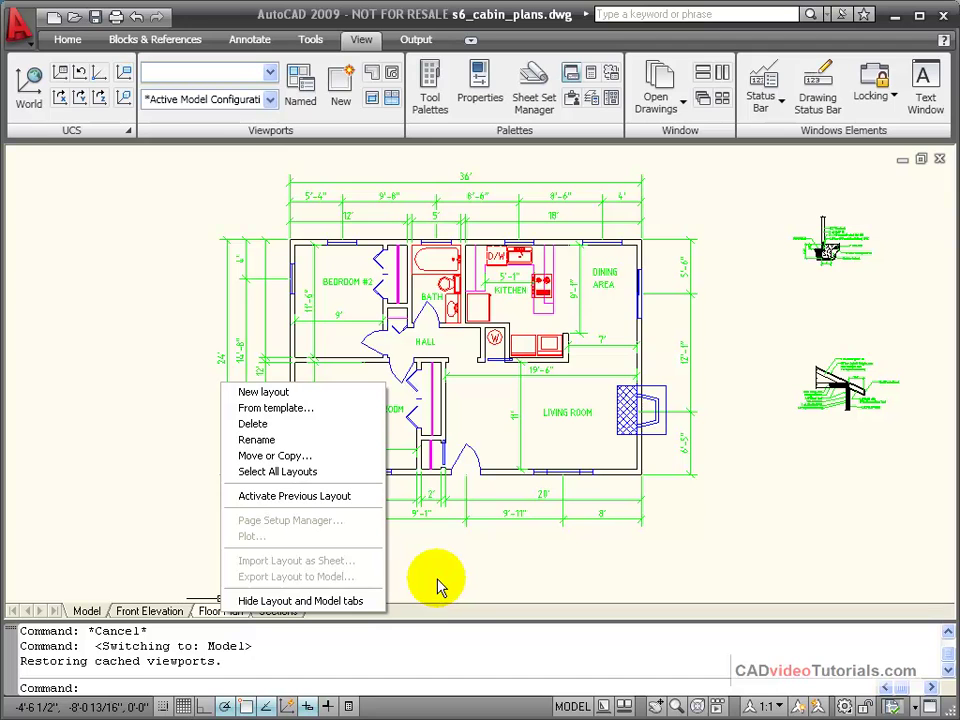
left_click(393, 628)
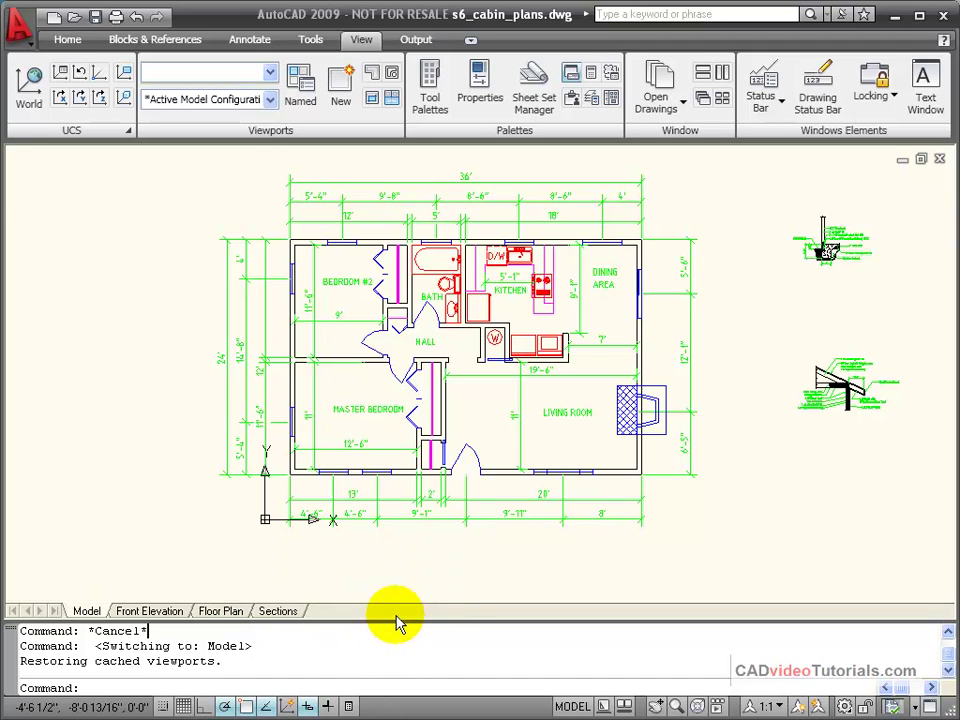
right_click(218, 611)
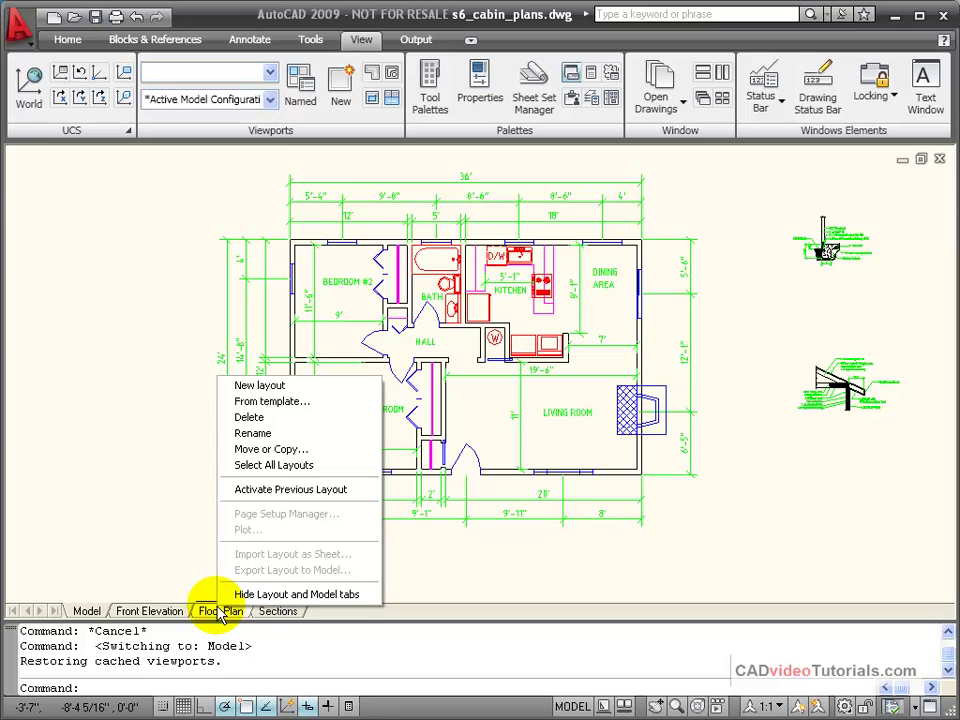
left_click(336, 595)
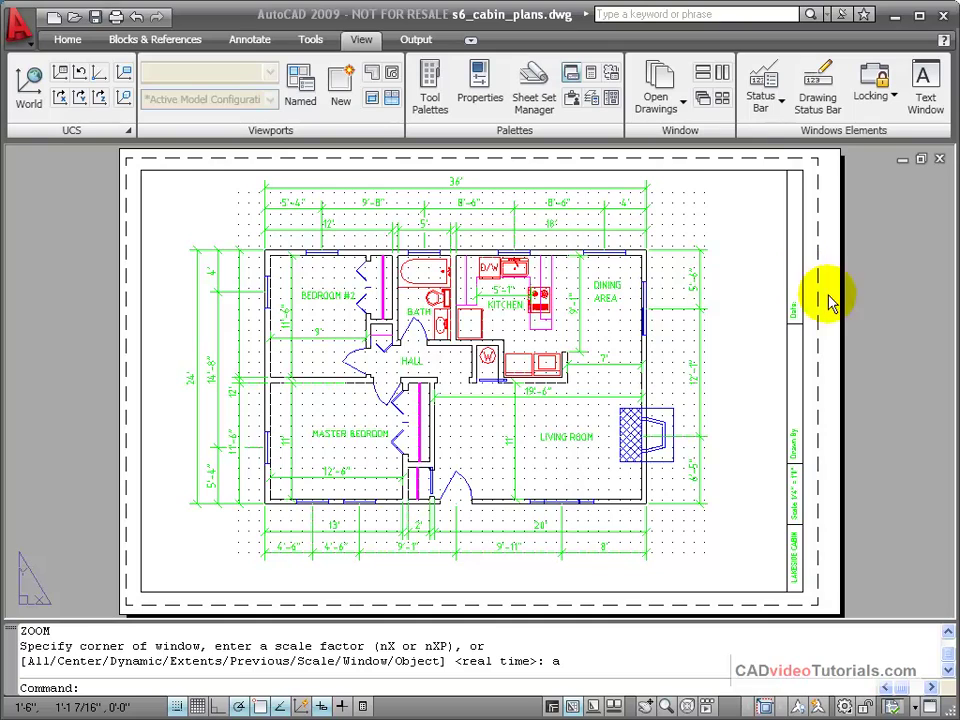
left_click(765, 325)
scroll(765, 325, "up", 4)
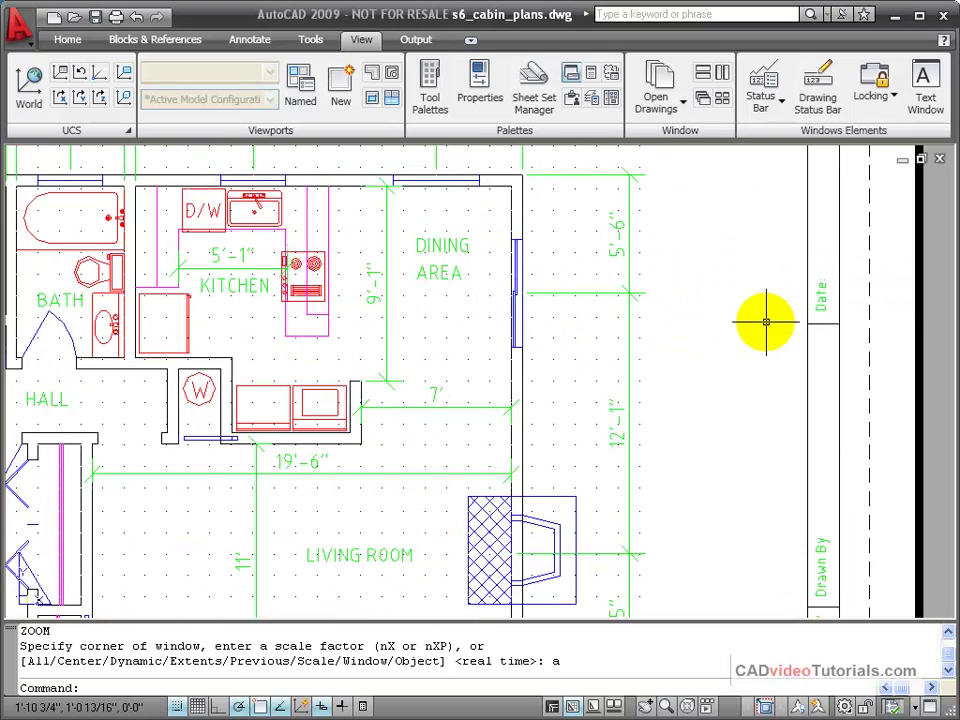
middle_click_drag(461, 301, 868, 268)
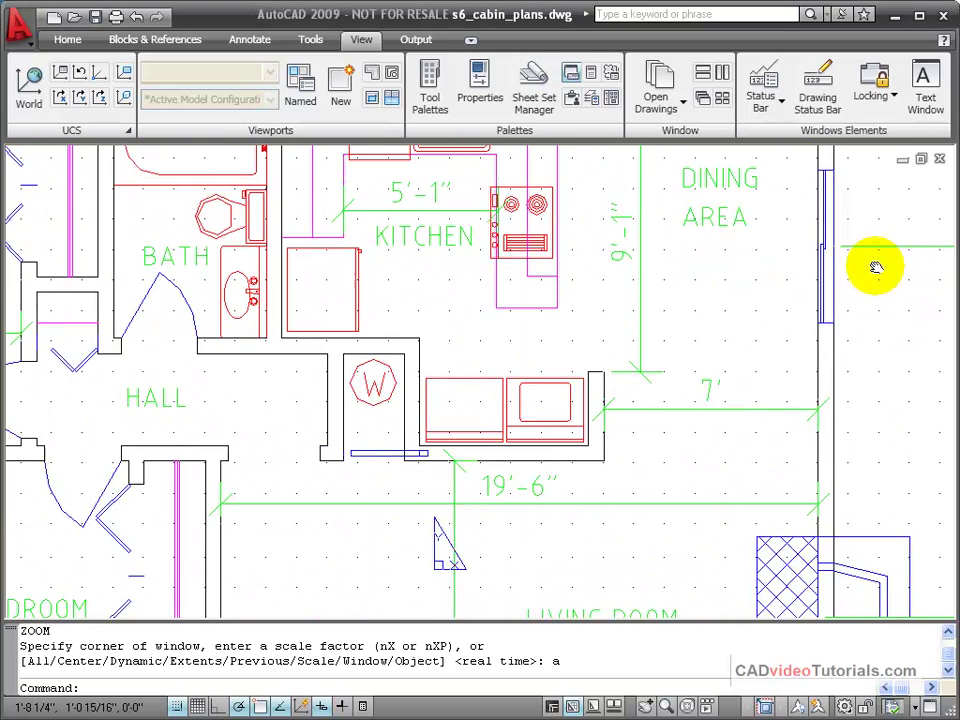
middle_click_drag(352, 322, 724, 253)
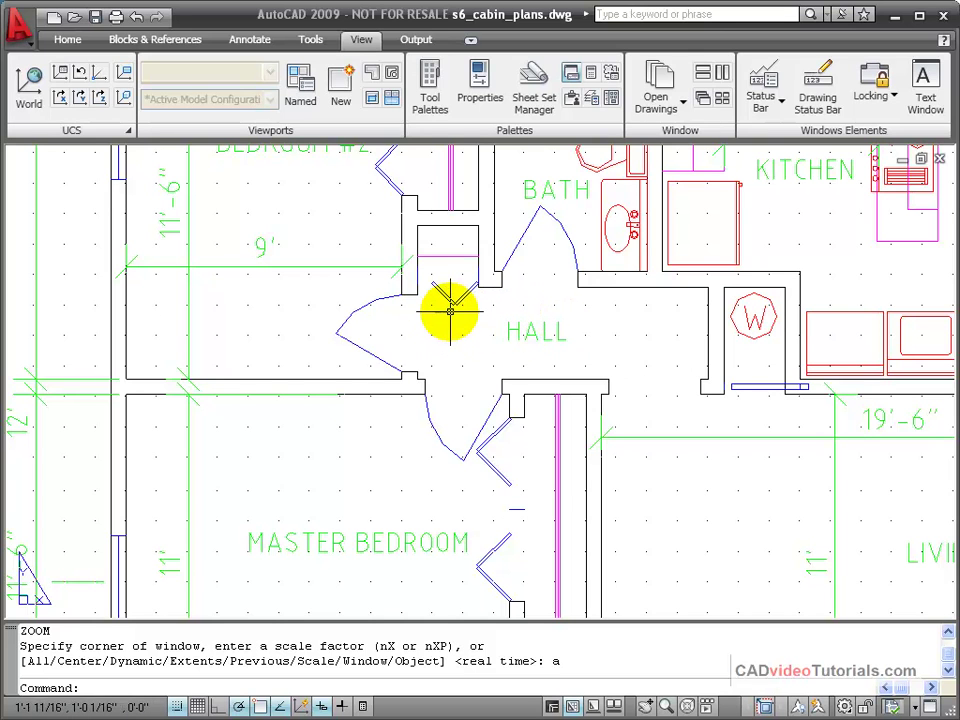
type("z")
key("Return")
type("a")
key("Return")
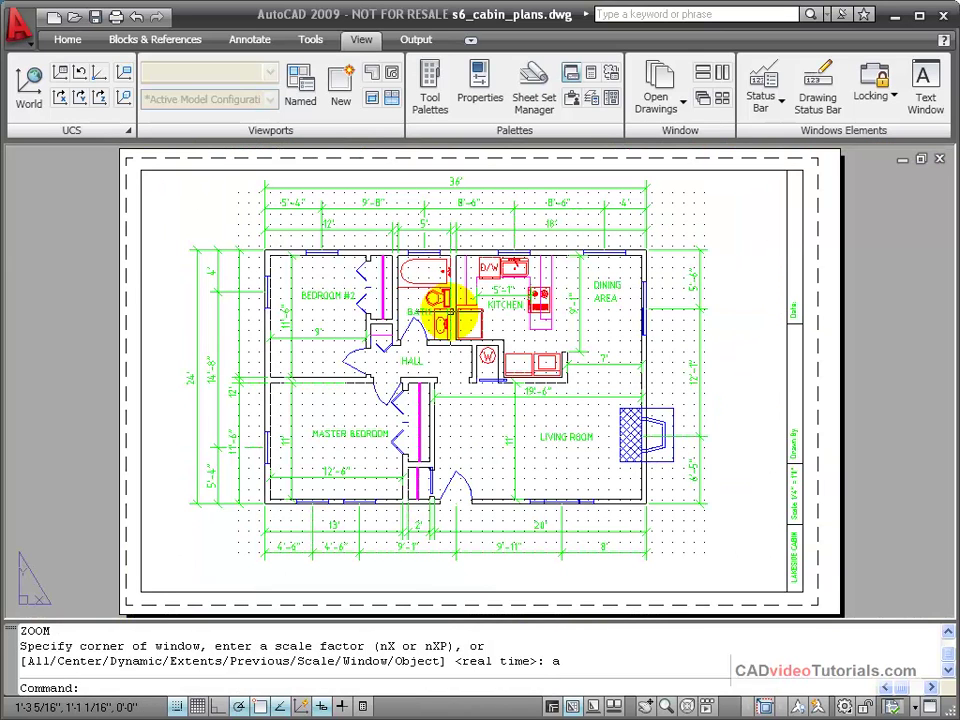